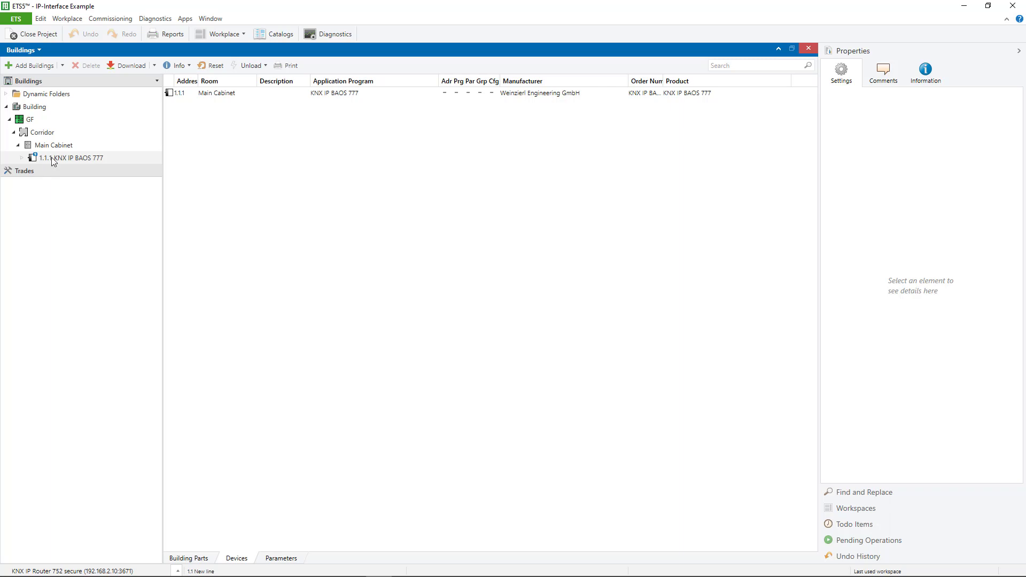
Select the discovered KNX IP Interface 732 secure as the current bus interface and return to the project.
click(16, 20)
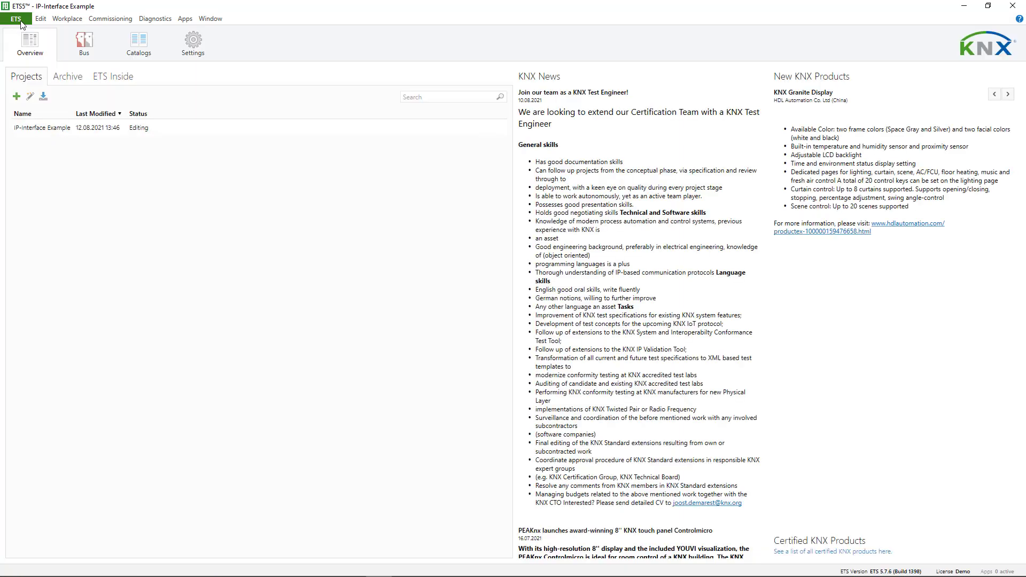
click(79, 61)
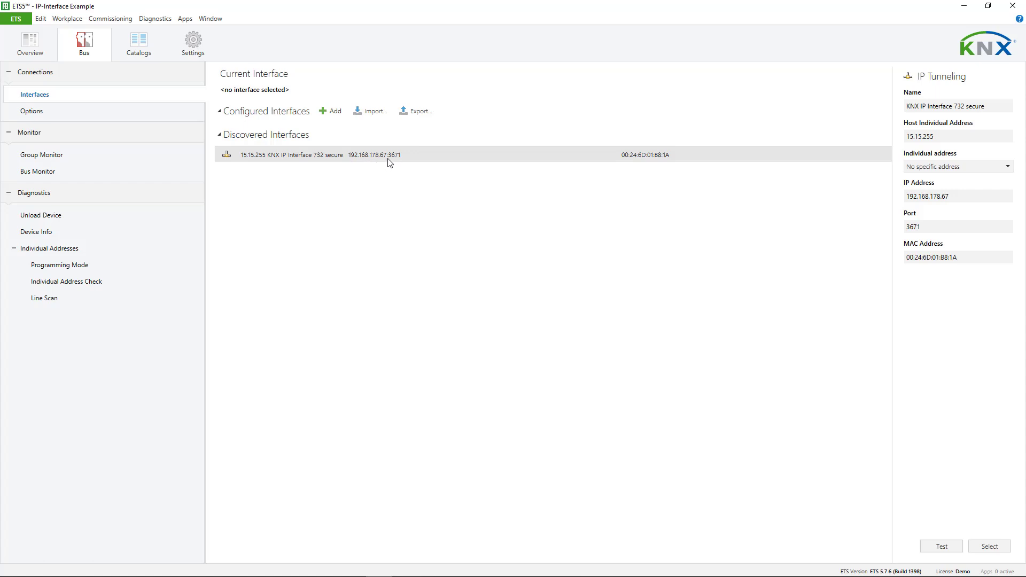
double_click(353, 159)
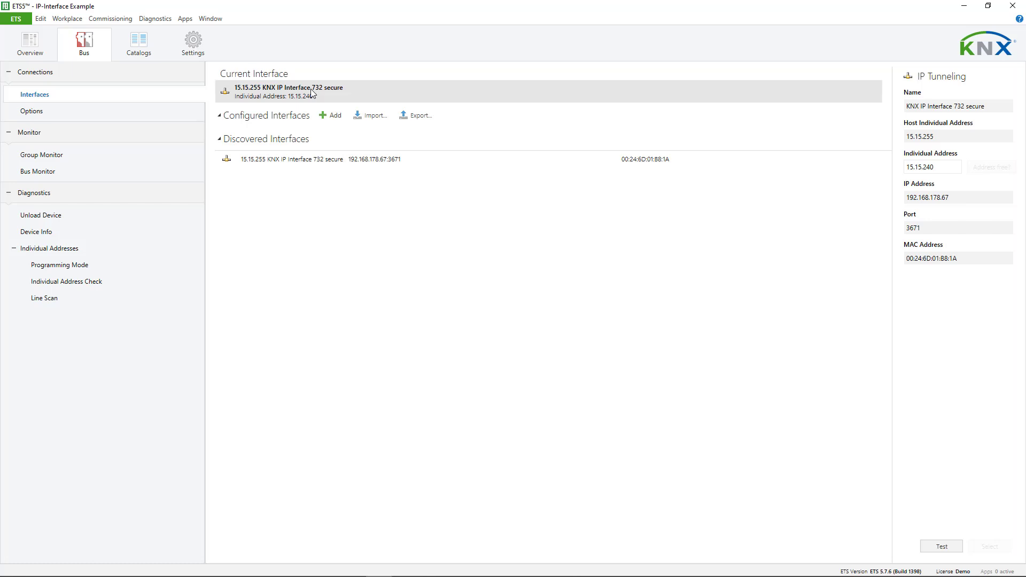
click(16, 19)
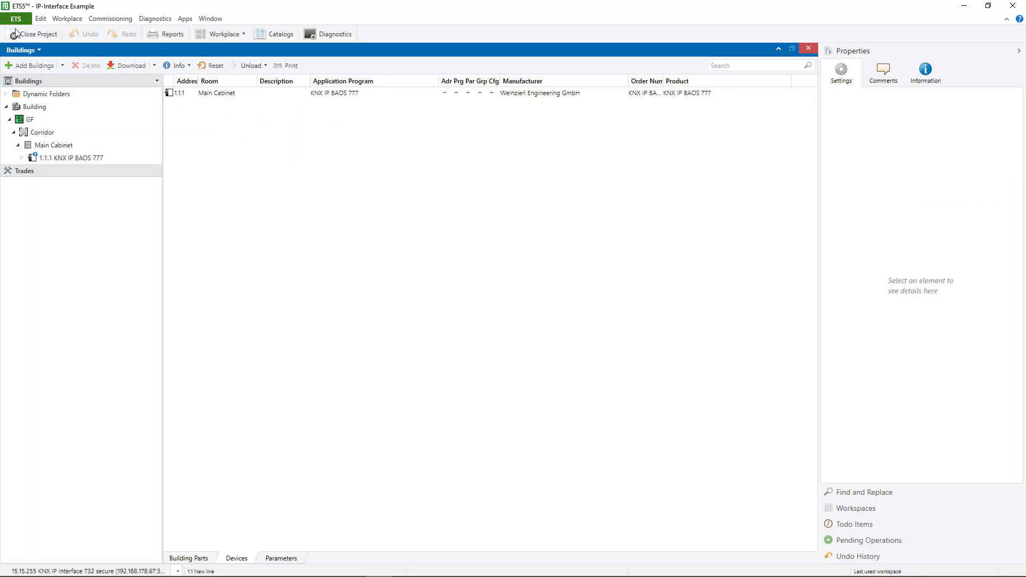
click(61, 158)
right_click(62, 158)
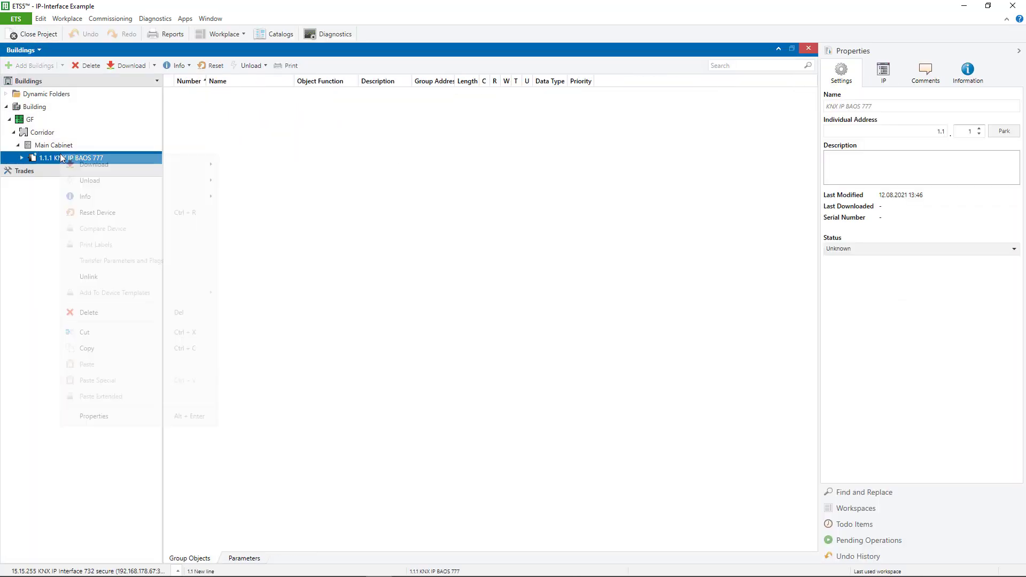
mouse_move(133, 165)
click(239, 166)
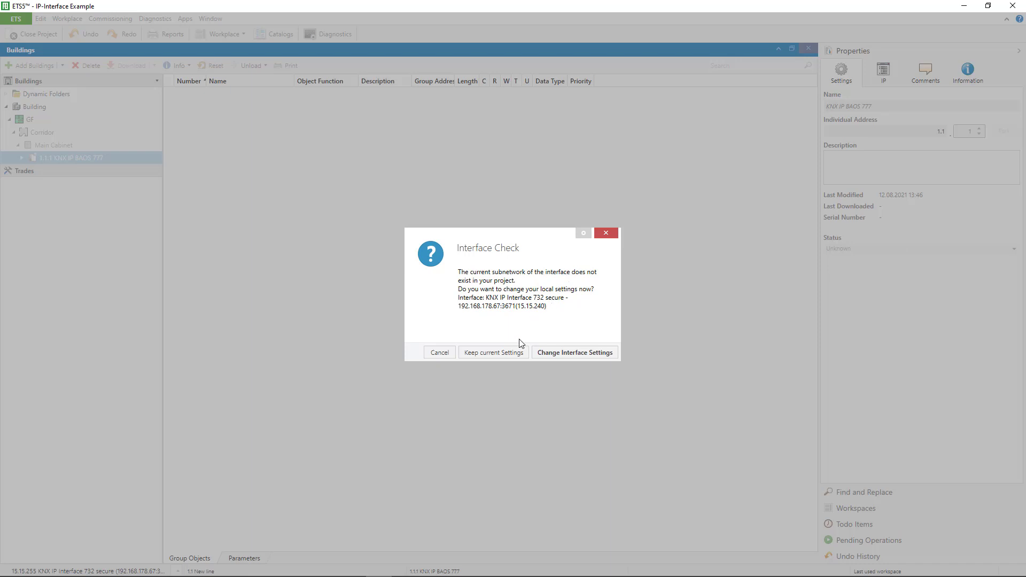
click(453, 355)
Switch to the topology view, expand line 1.1, and start a full download to the KNX IP BAOS 777.
click(21, 50)
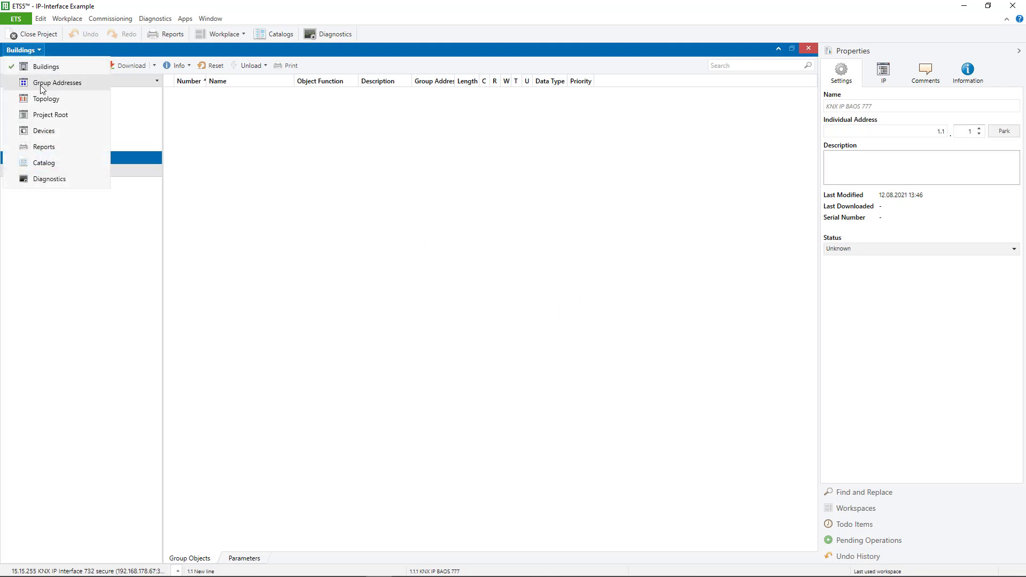
click(32, 99)
click(6, 107)
click(22, 119)
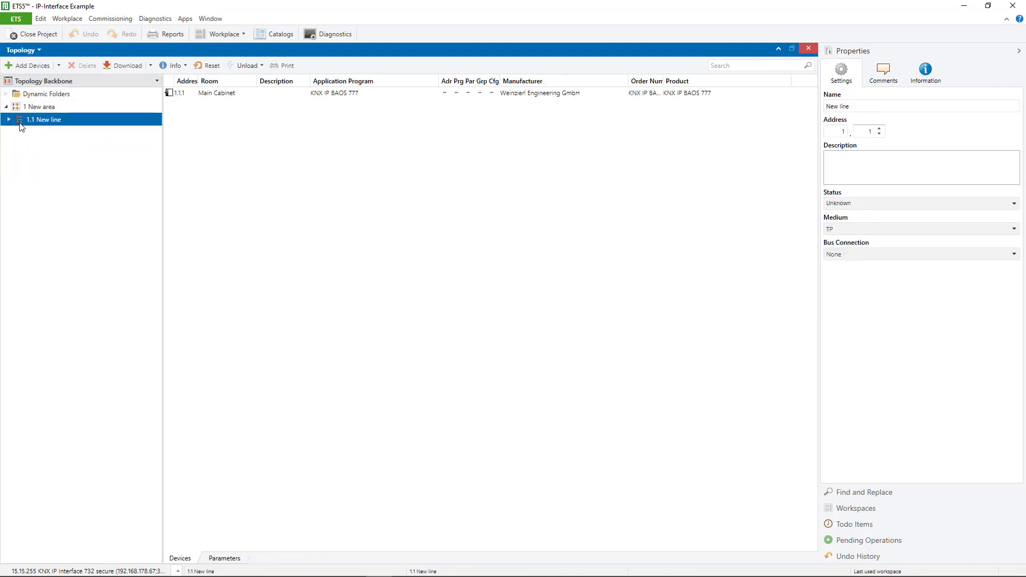
click(9, 119)
right_click(58, 132)
mouse_move(171, 149)
click(249, 145)
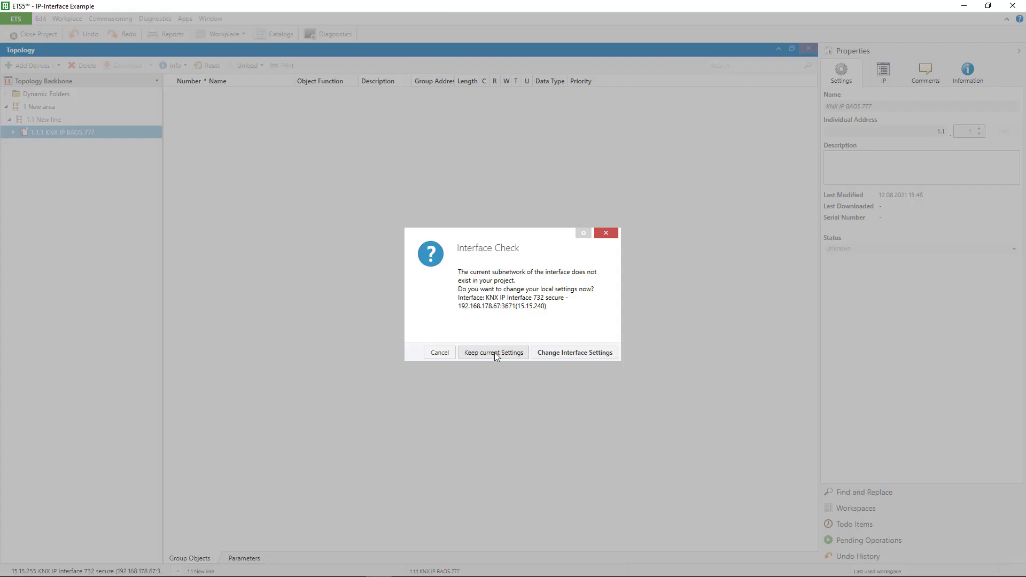
Set the local interface's individual address to 1.1.200 after checking that it is free, and review the current interface in the bus connections.
click(594, 353)
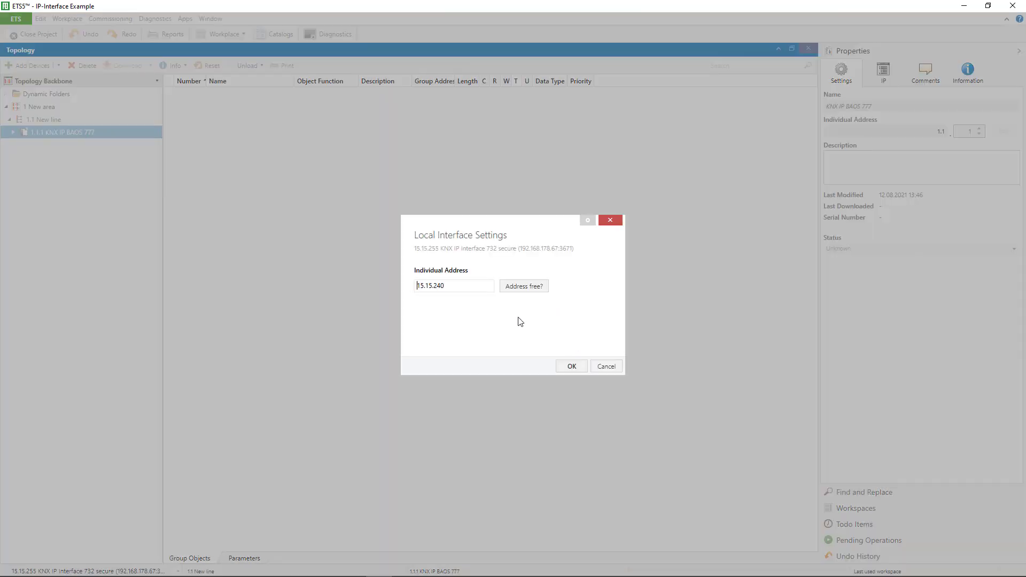
drag(443, 286, 411, 287)
text(1.1.200)
click(528, 289)
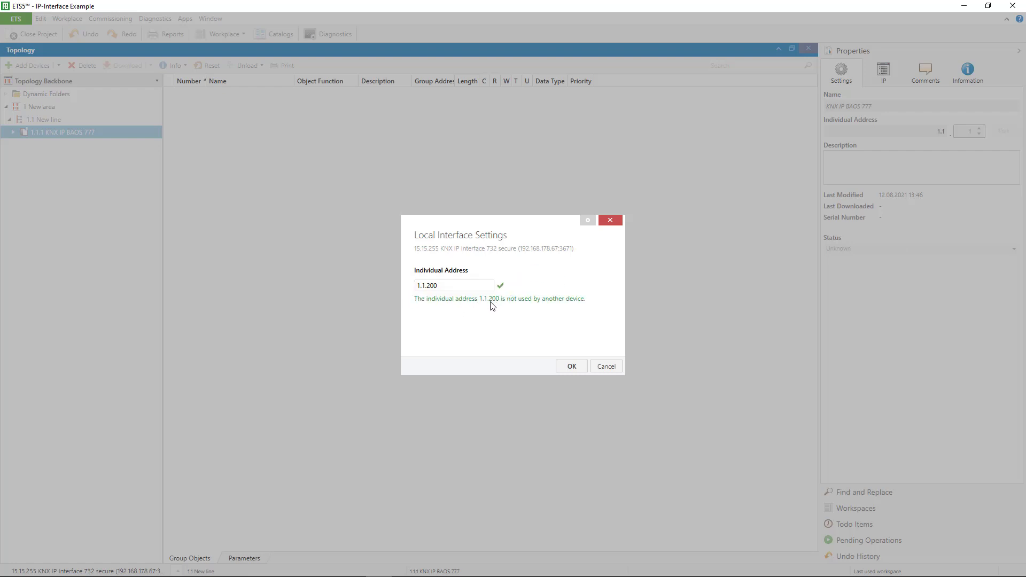
click(572, 366)
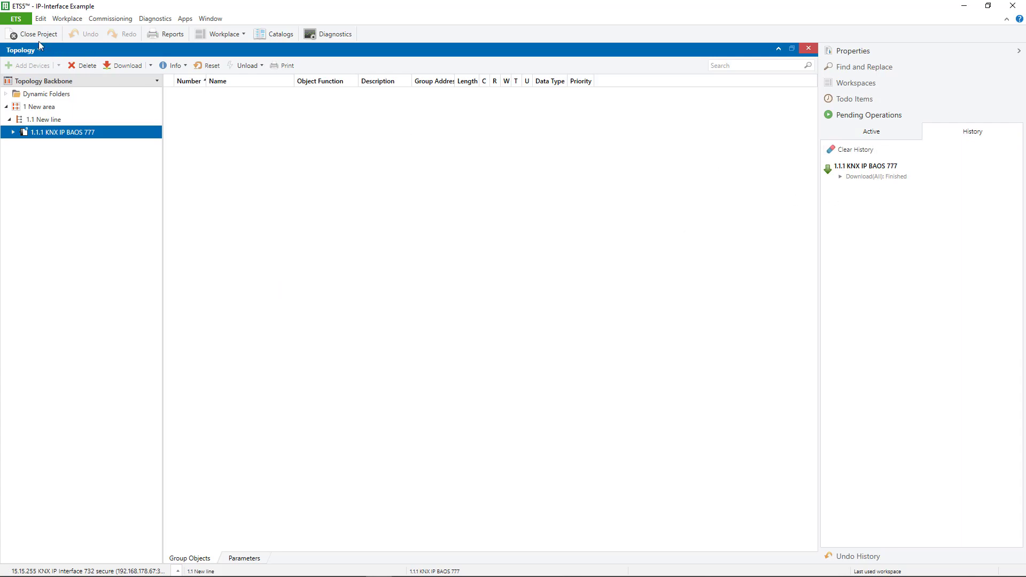
click(16, 19)
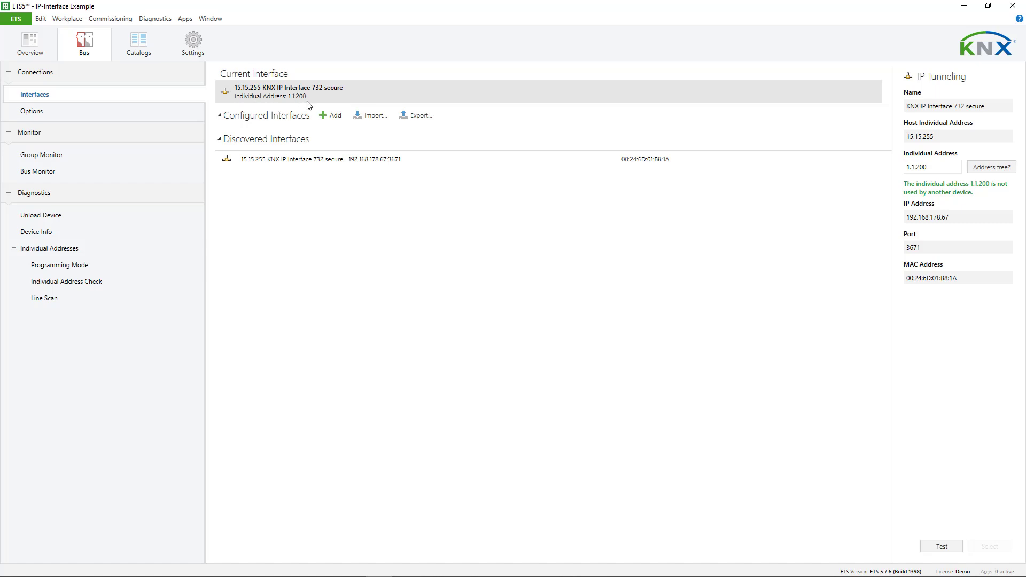
click(16, 18)
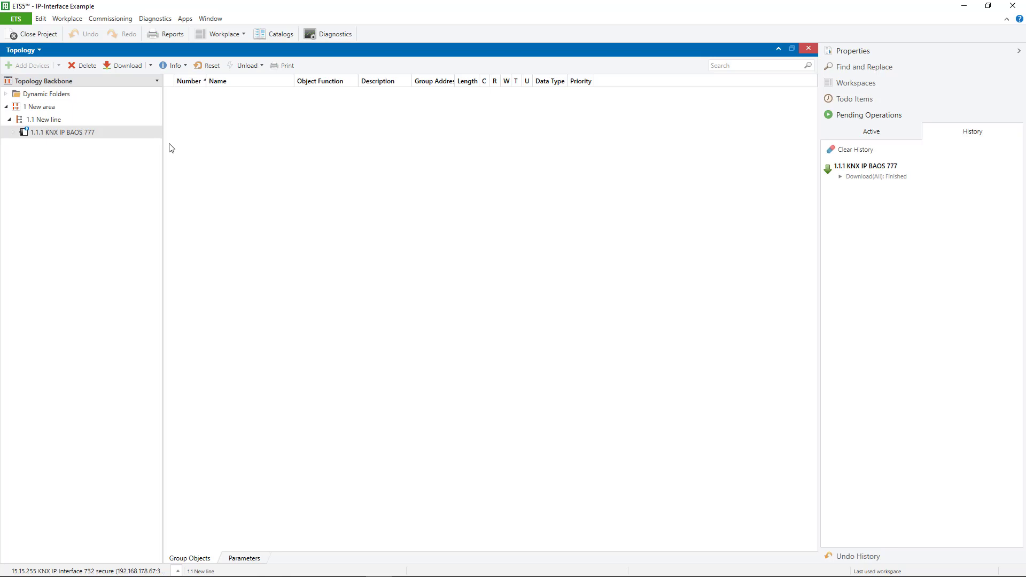
Search the product catalog for 732 and add the Weinzierl KNX IP Interface 732 secure to line 1.1.
click(276, 35)
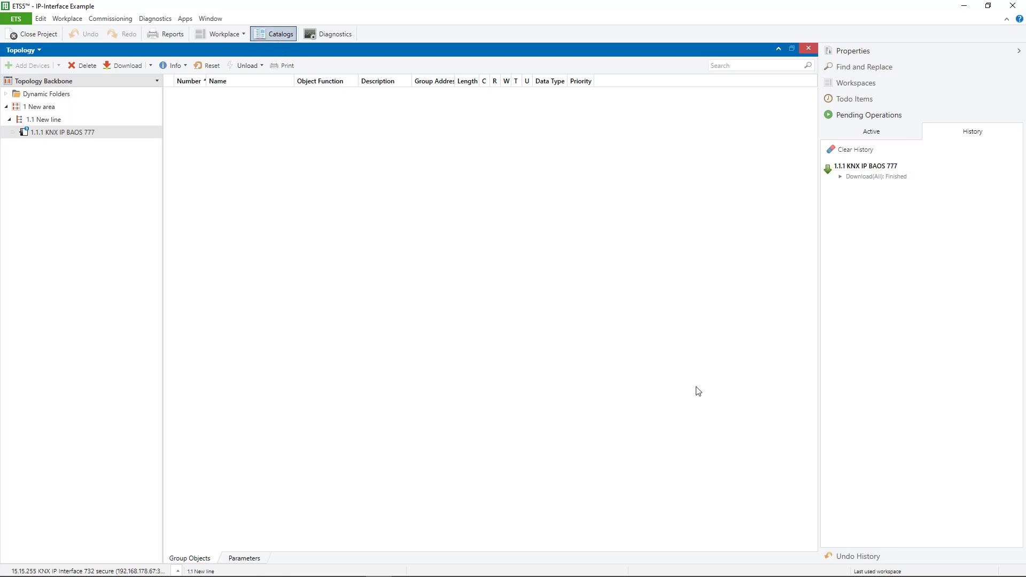
click(723, 330)
text(732)
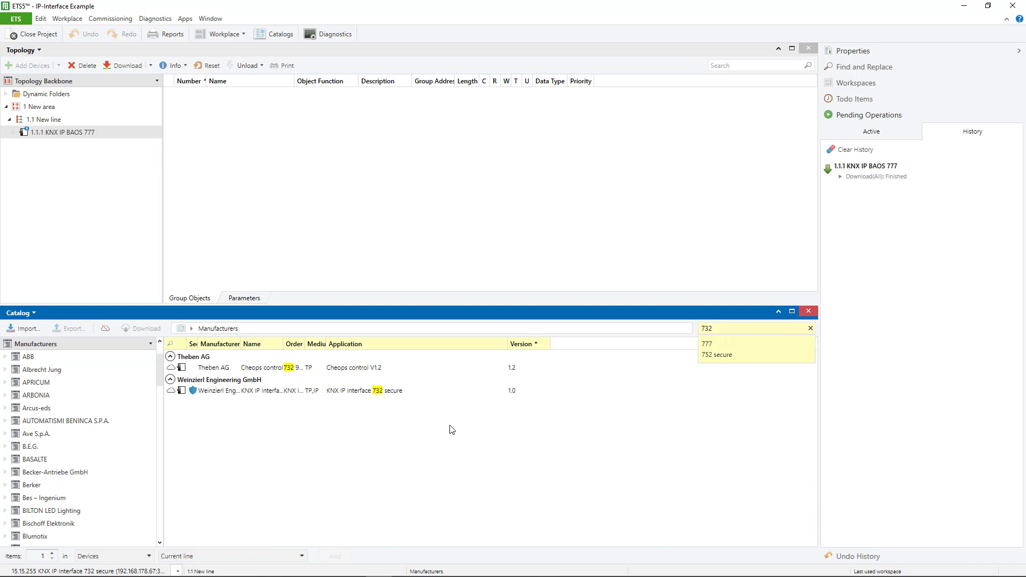
double_click(364, 382)
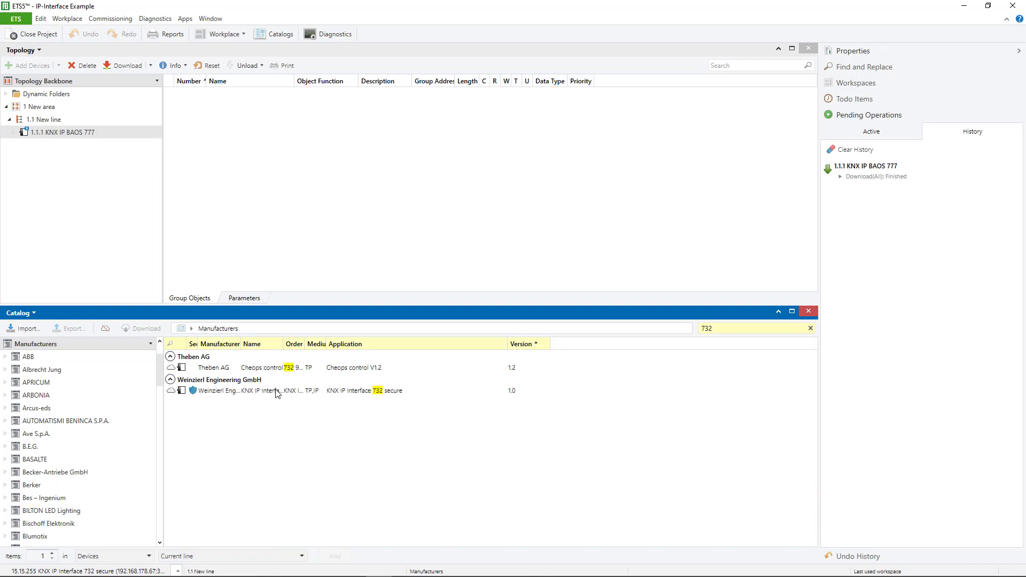
drag(273, 391, 63, 123)
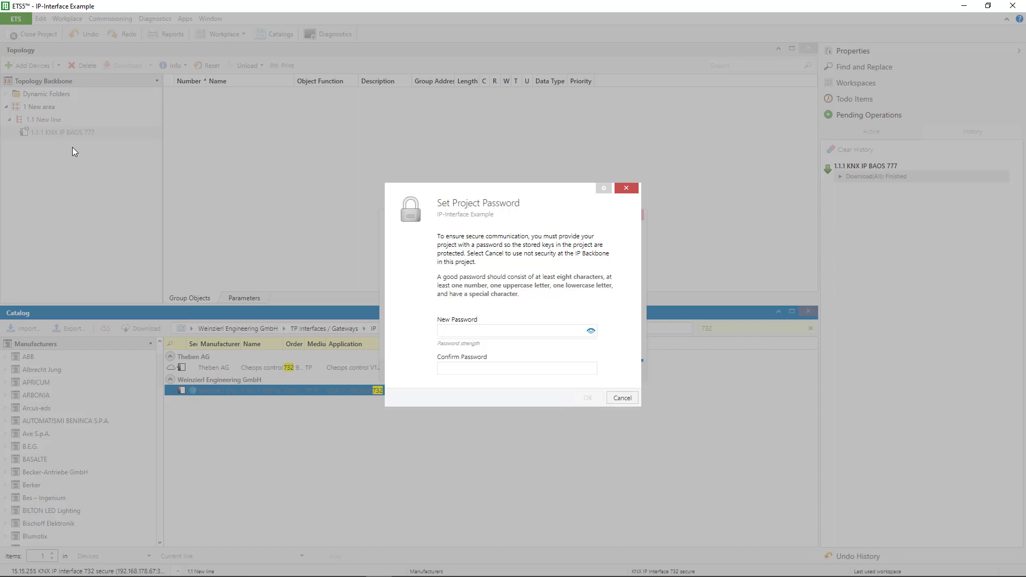
Enter and confirm a new project password, and paste the device certificate code for the added interface.
text(••••••••••••••••••)
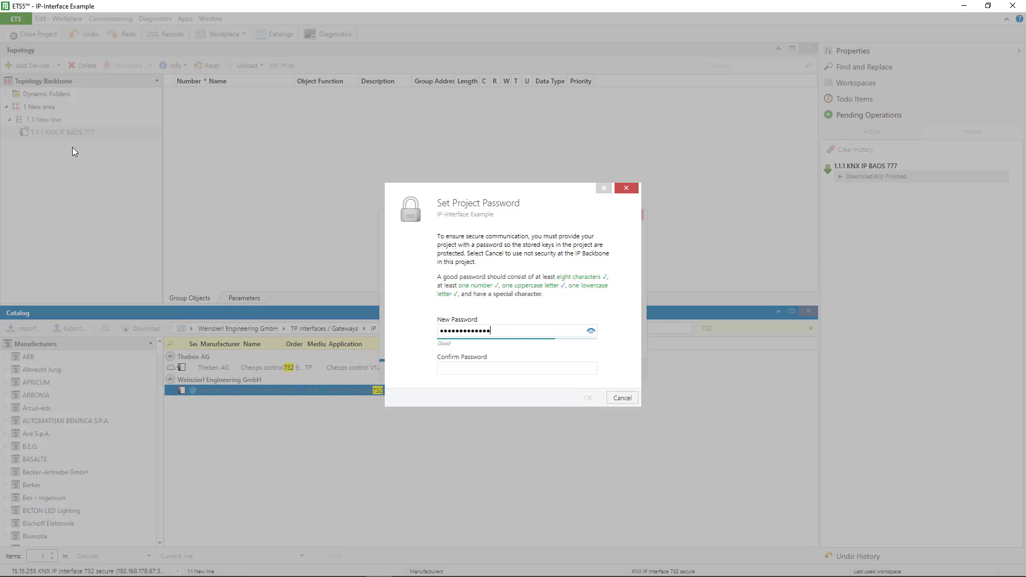
key(Tab)
text(•••••••••••••••)
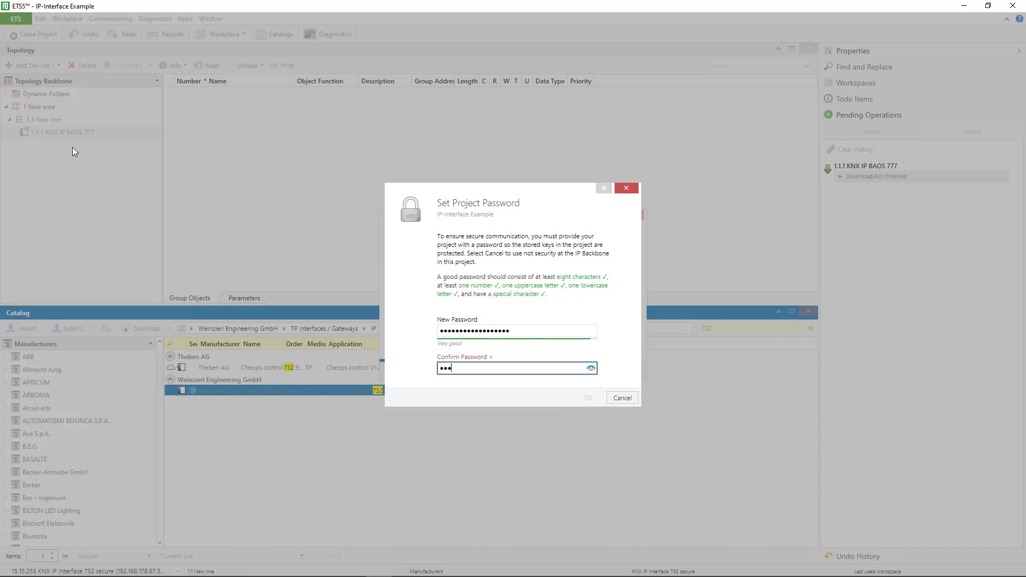
text(•••)
click(577, 397)
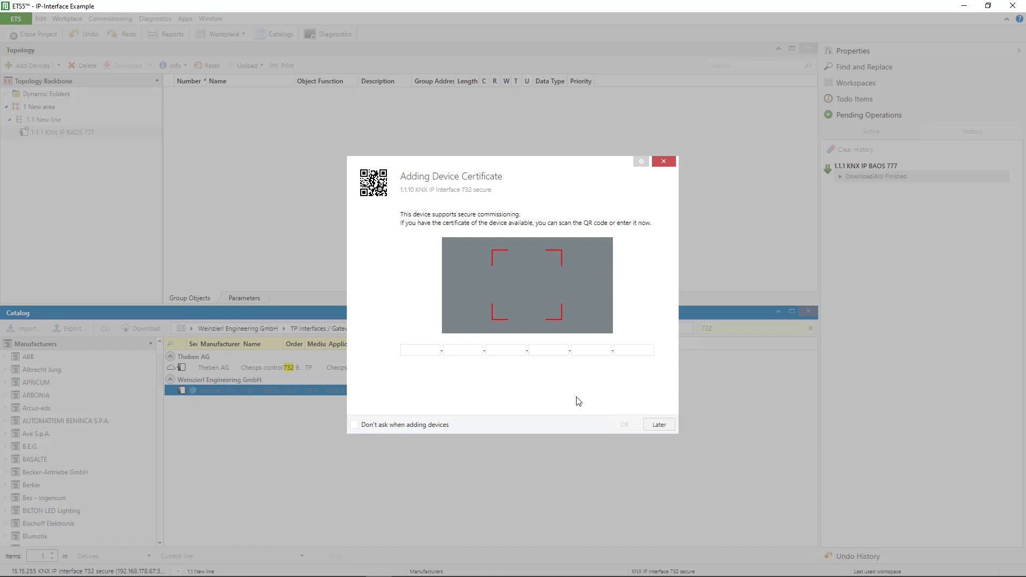
key(ctrl+v)
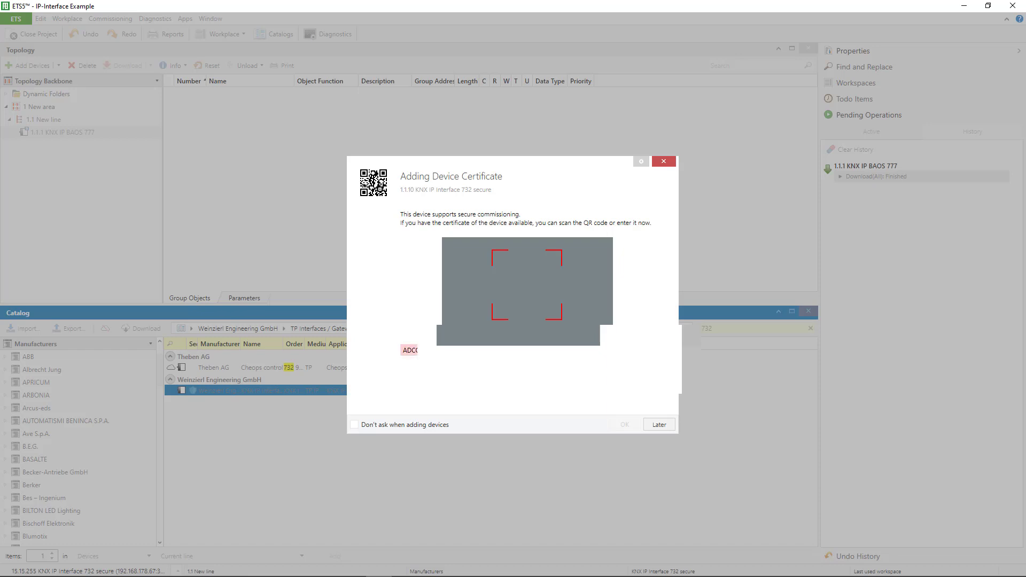
click(623, 424)
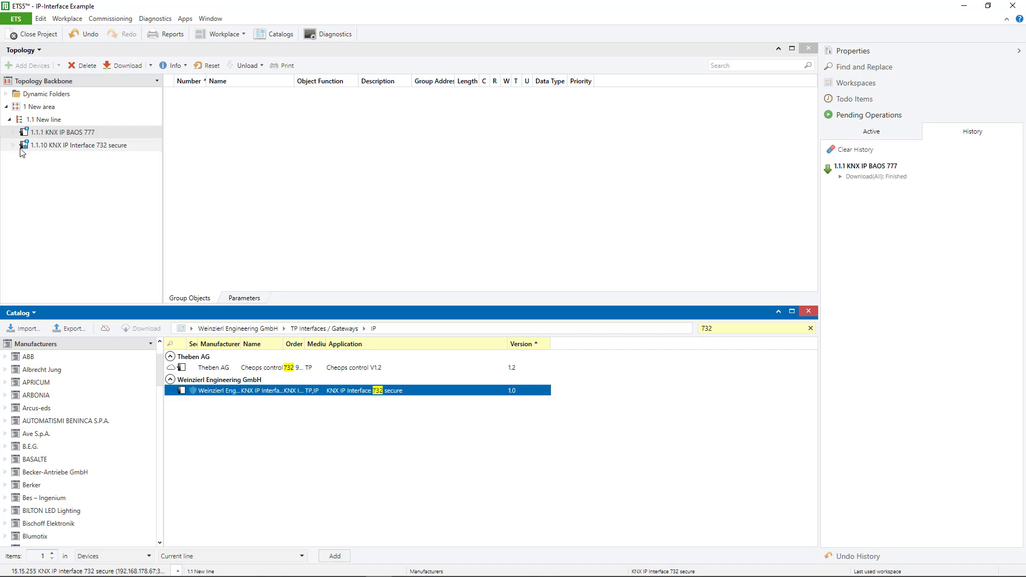
Close the catalog and examine the 732 secure's description and general settings parameters, including the manual operation options.
click(26, 149)
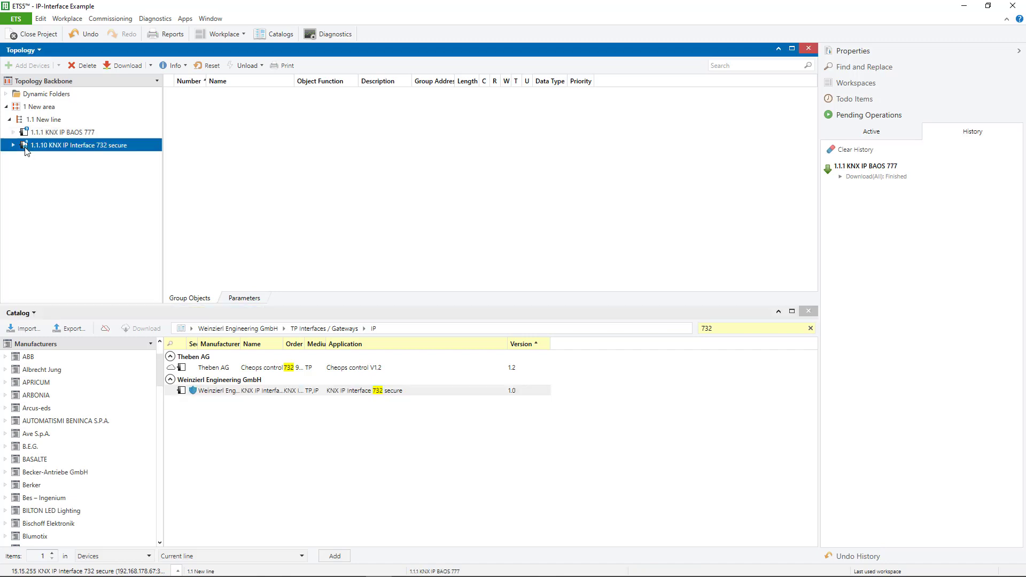
click(813, 308)
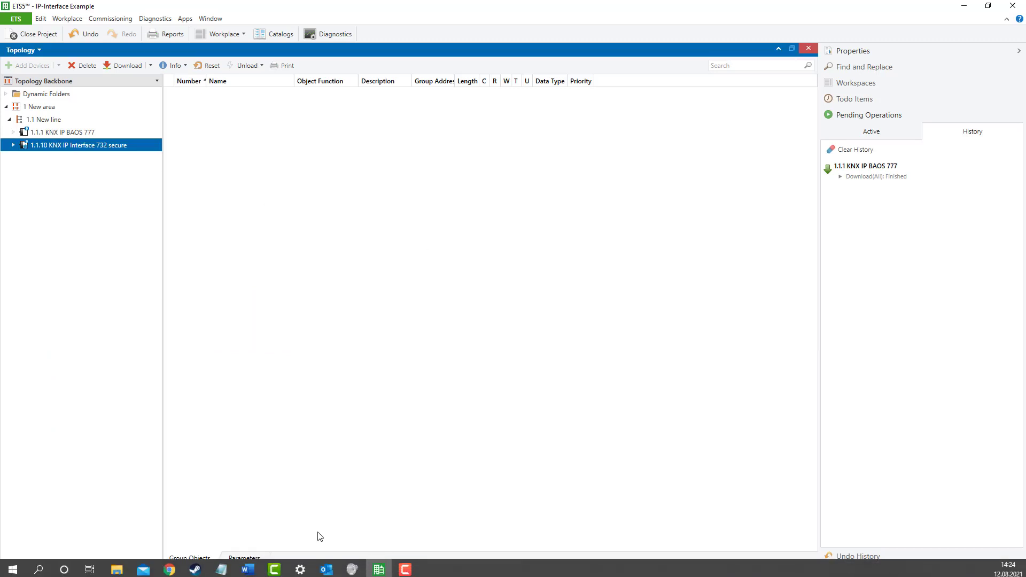
click(242, 558)
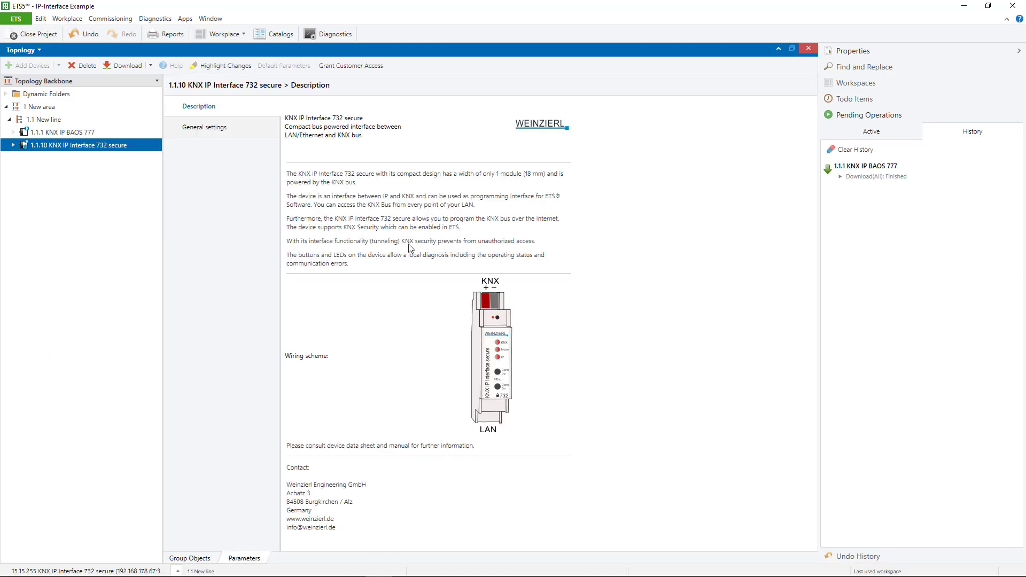
click(204, 131)
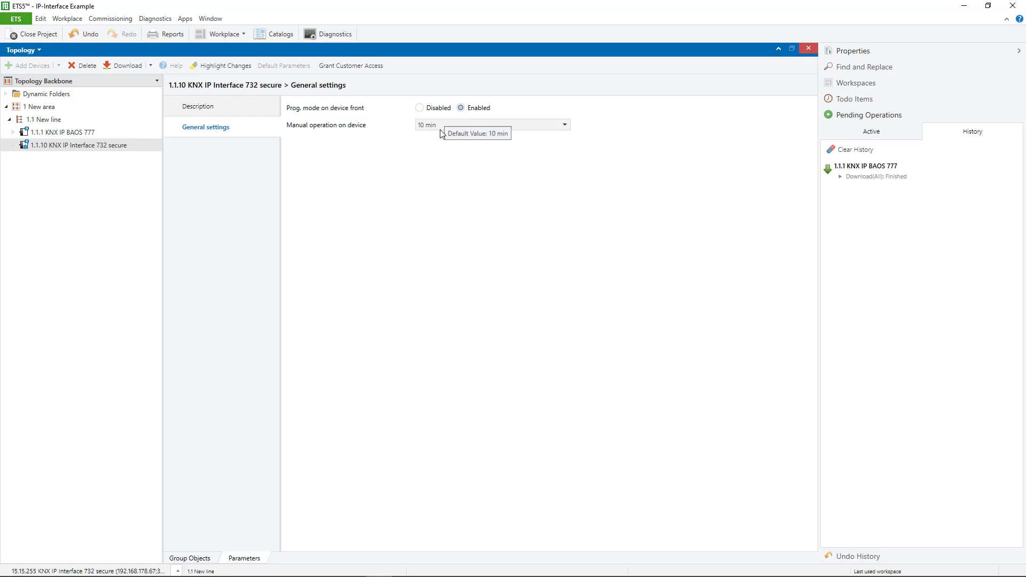
click(225, 107)
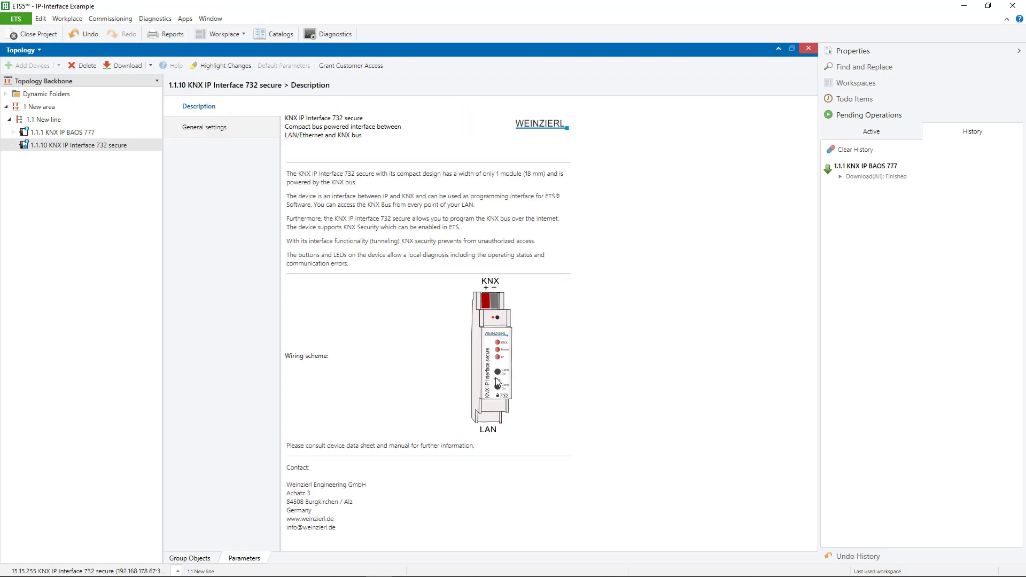
click(232, 133)
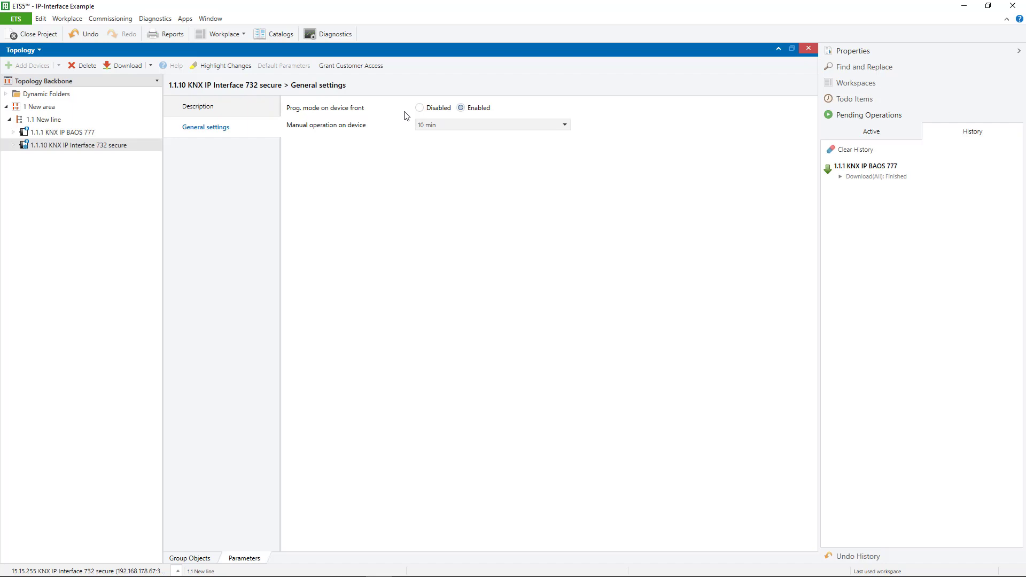
click(501, 126)
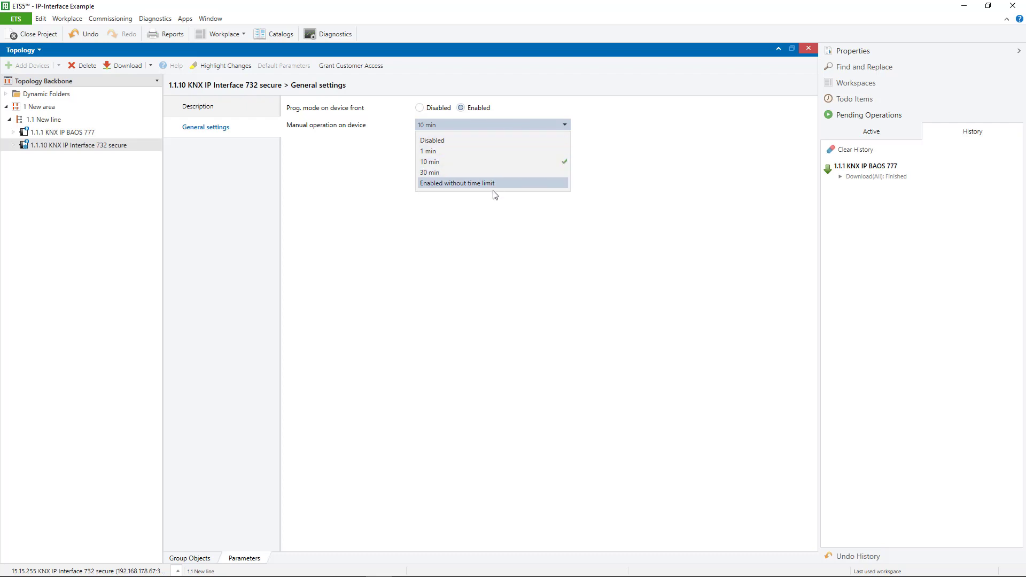
click(518, 130)
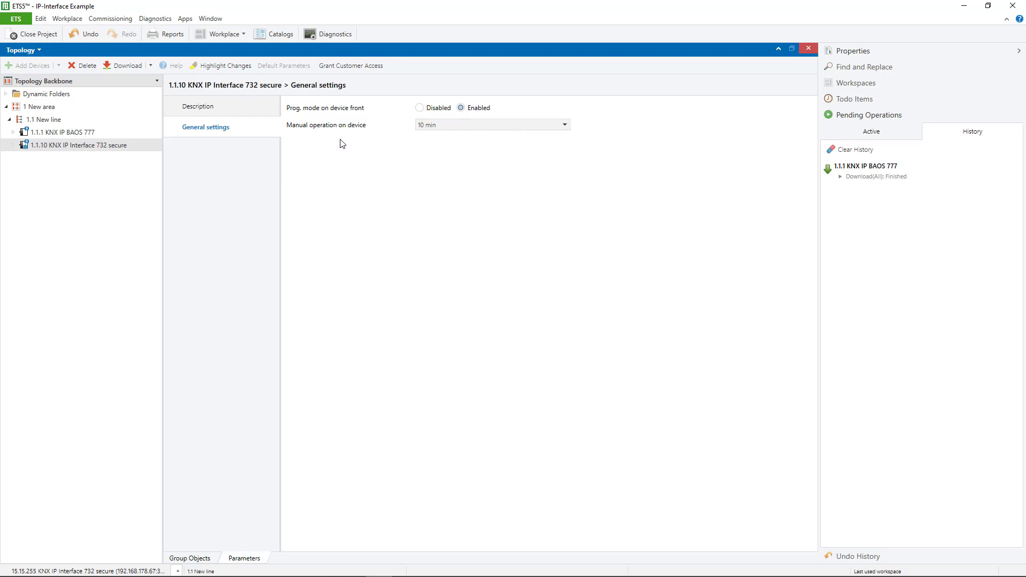
Set the KNX IP Interface 732 secure to use a static IP address in its IP properties.
click(79, 145)
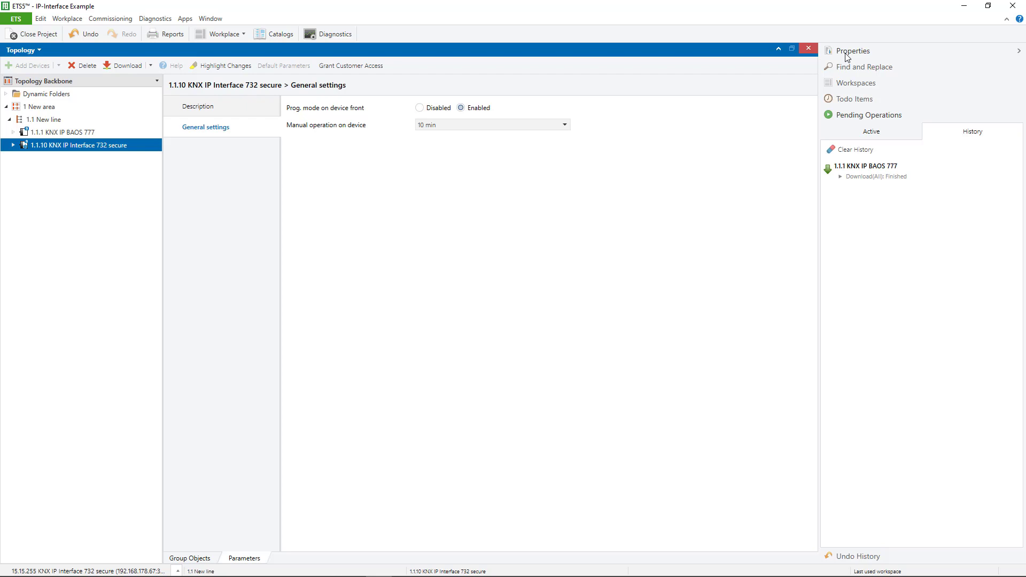
click(850, 51)
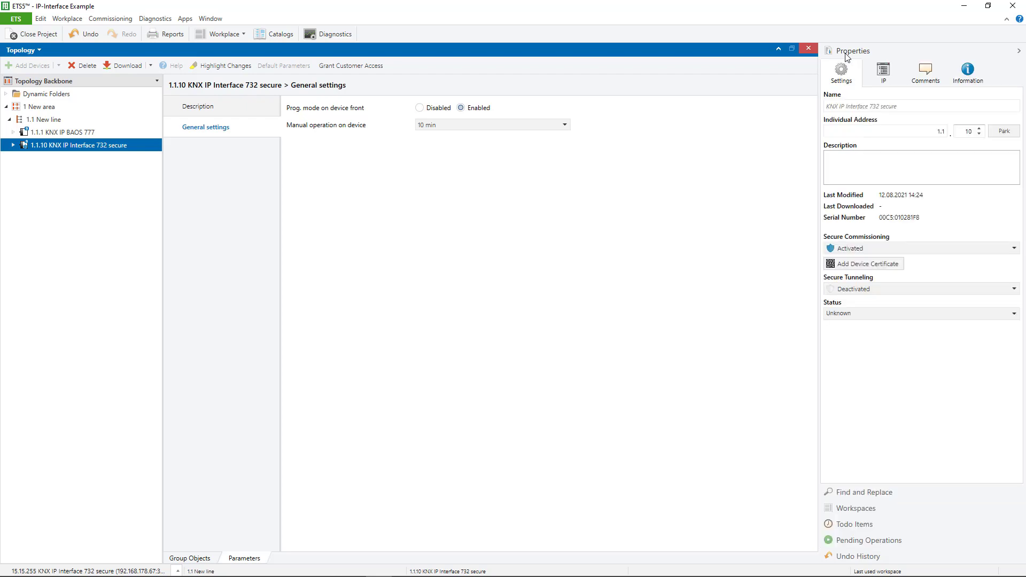
click(885, 70)
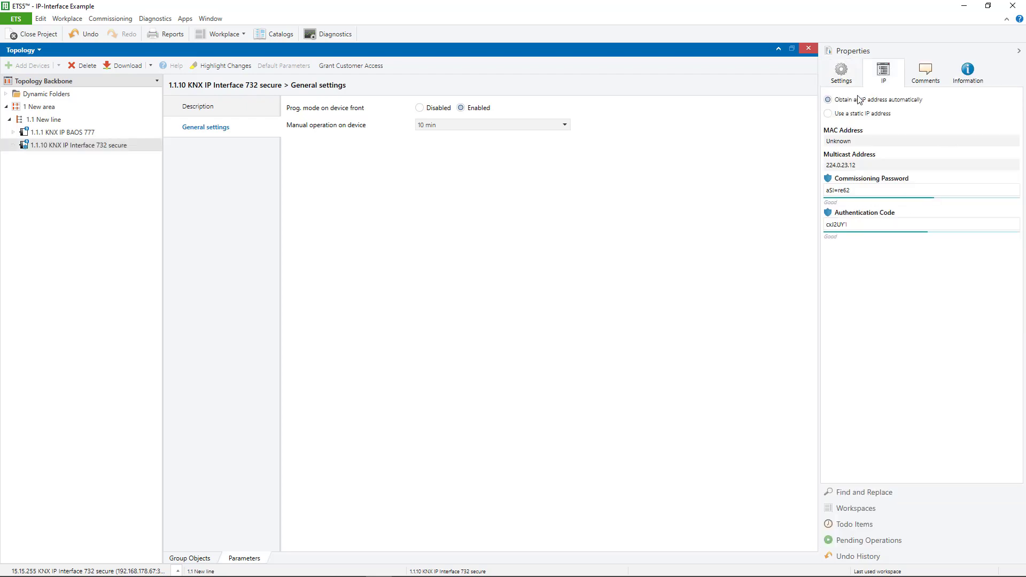
click(828, 114)
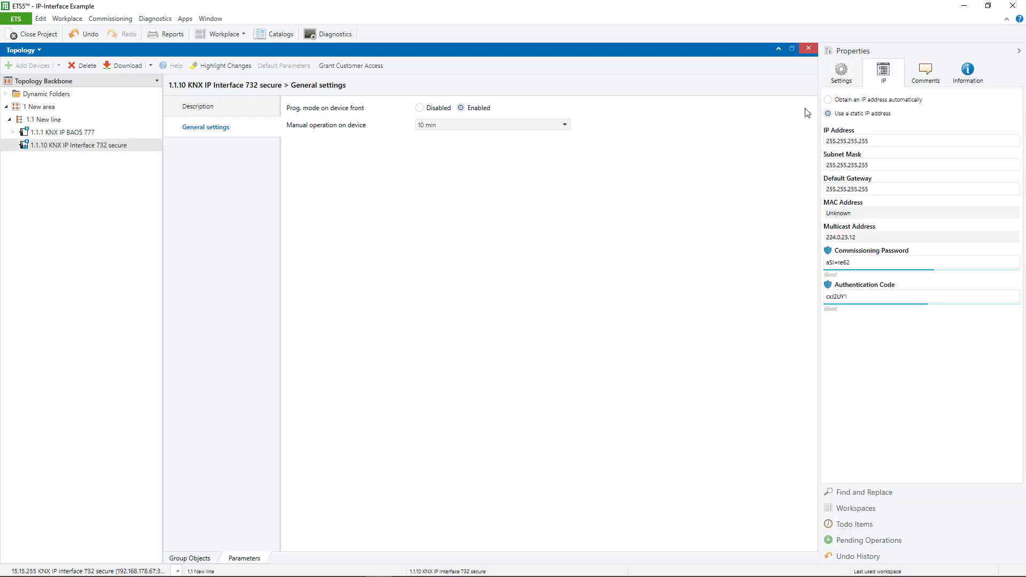
Set the 732 secure's static IP address to 192.168.178.67 and its subnet mask to 255.255.255.0.
click(890, 140)
text(192.168.178.67)
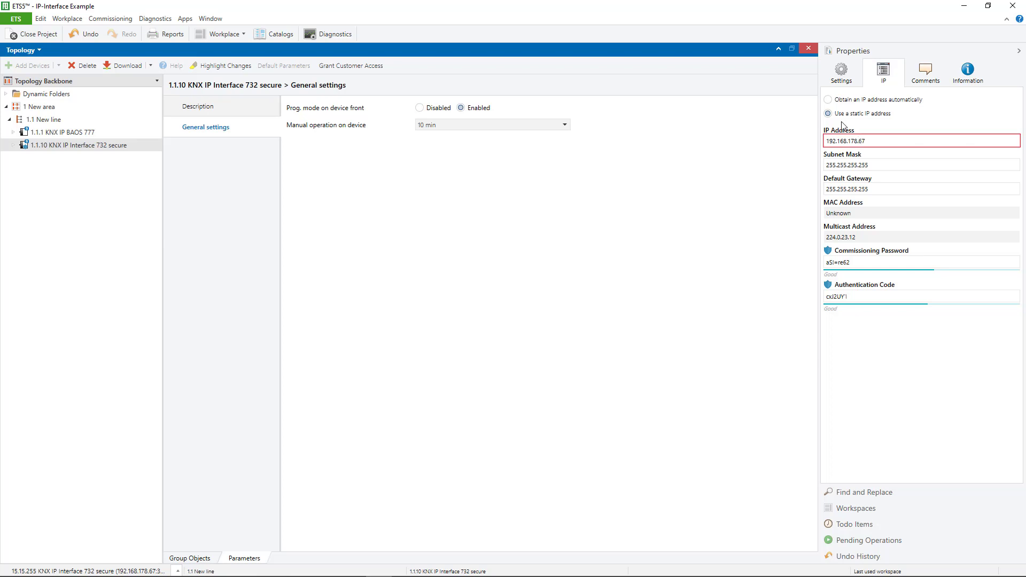
click(879, 168)
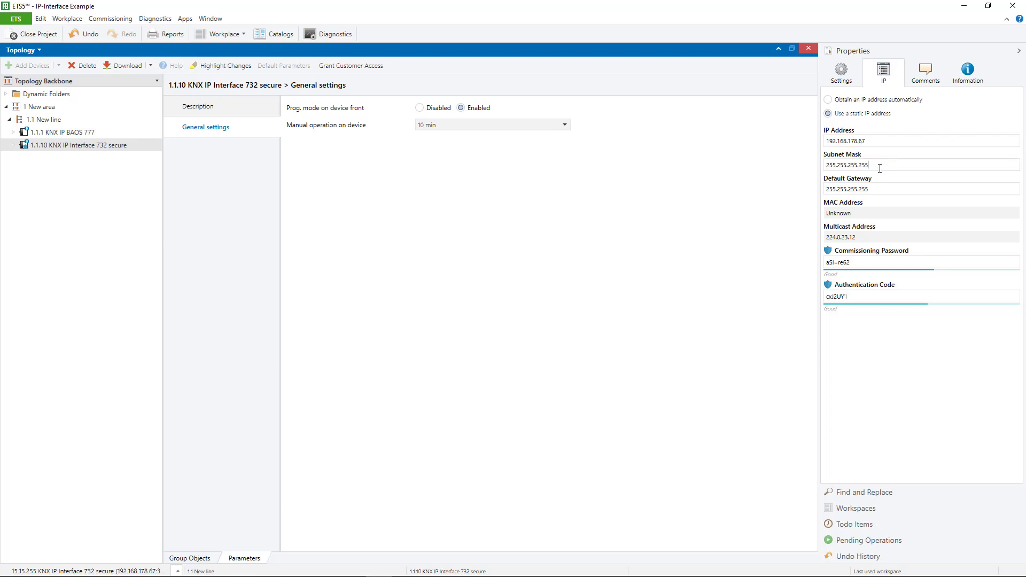
key(BackSpace)
key(BackSpace)
text(0)
Download all to the KNX IP Interface 732 secure, and check the programming status of the devices on line 1.1.
click(118, 145)
right_click(118, 145)
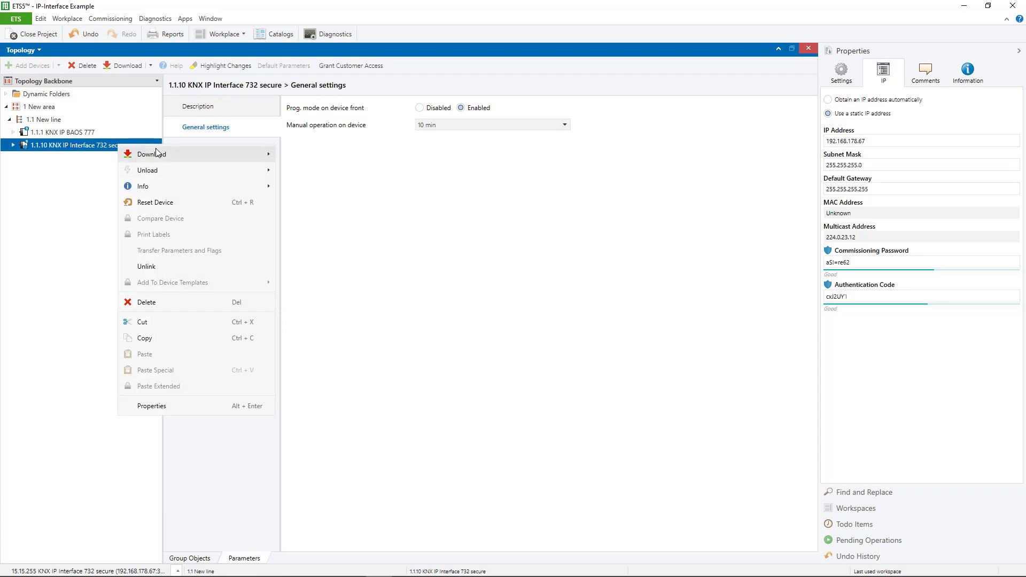
mouse_move(161, 154)
click(300, 154)
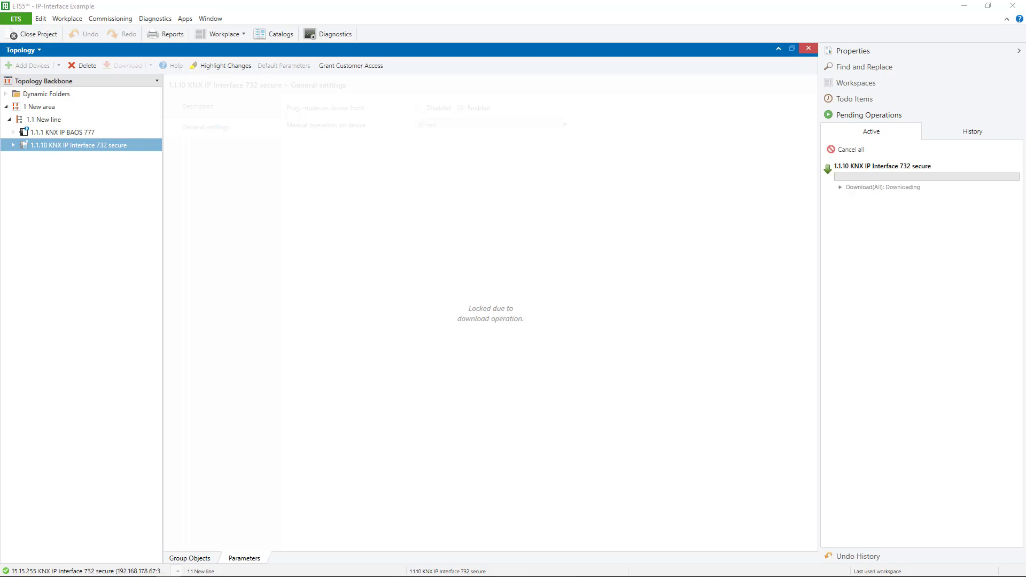
click(684, 128)
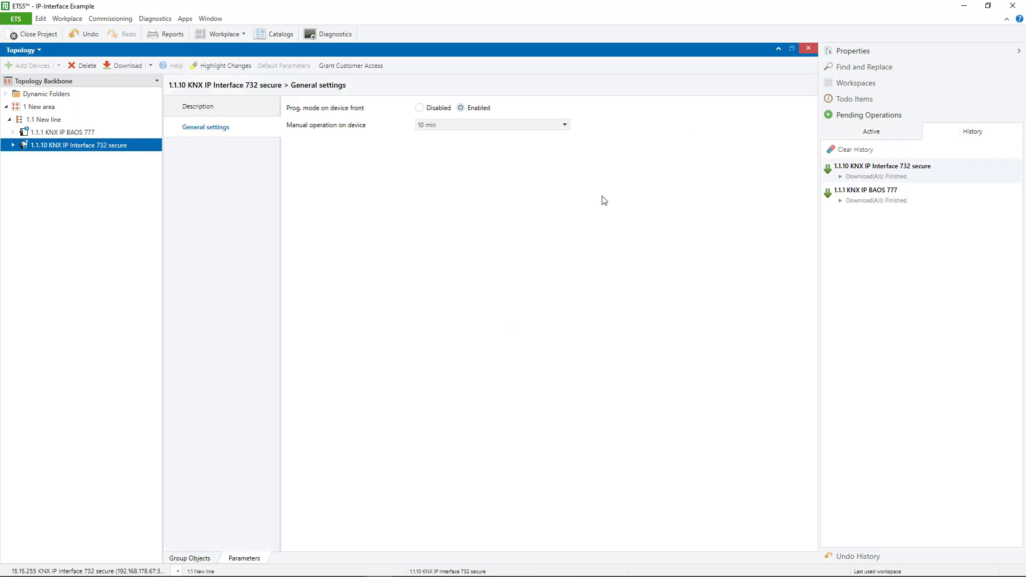
click(44, 119)
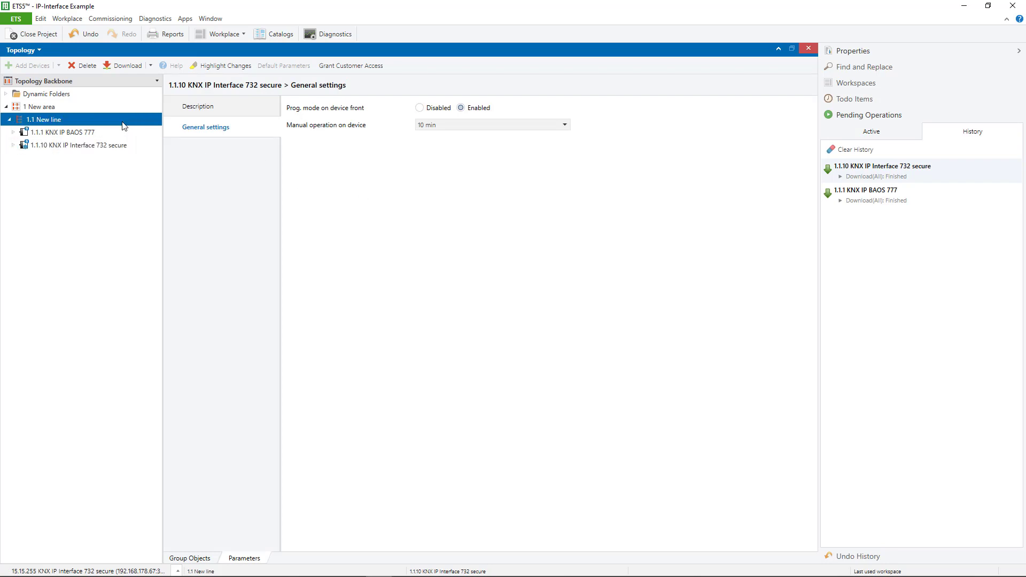
click(199, 559)
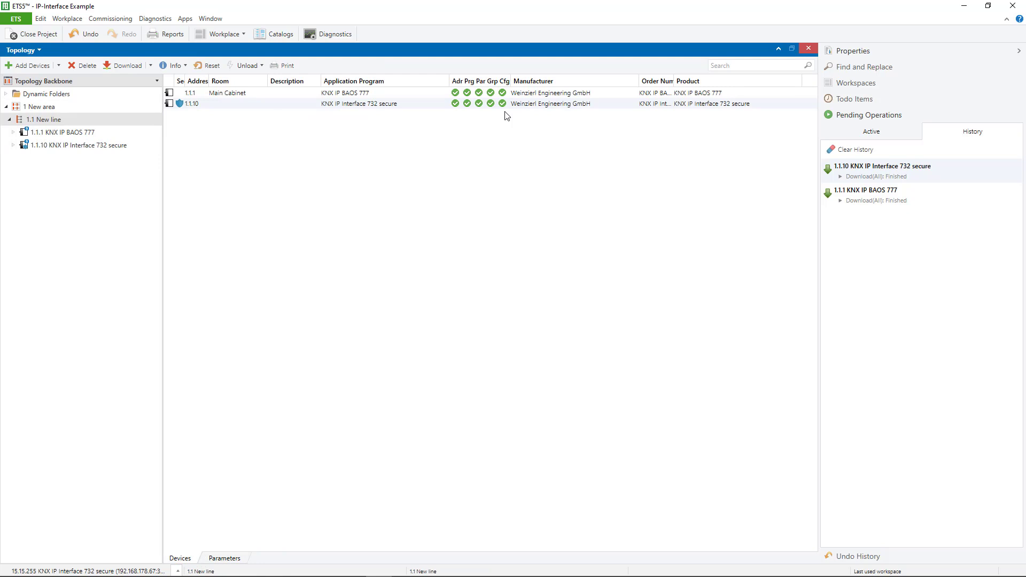
Change the individual address of the 732 secure's first tunneling interface to 1.1.200.
click(18, 147)
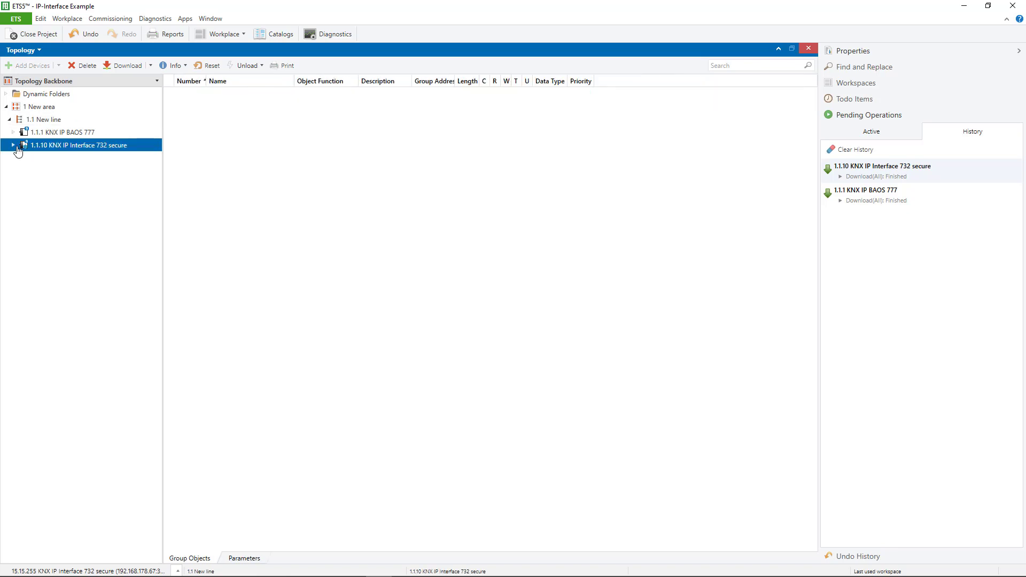
click(14, 146)
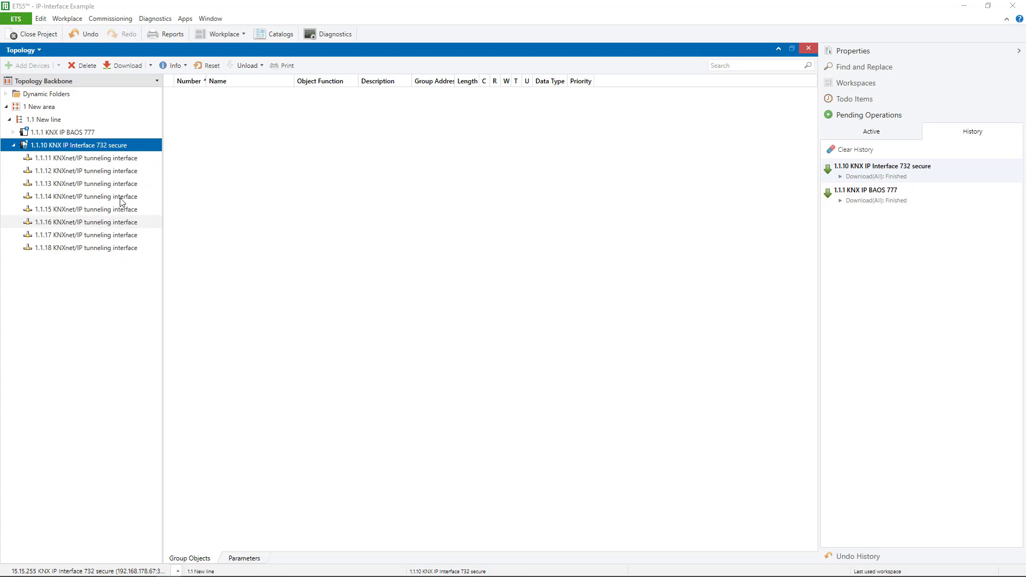
click(122, 159)
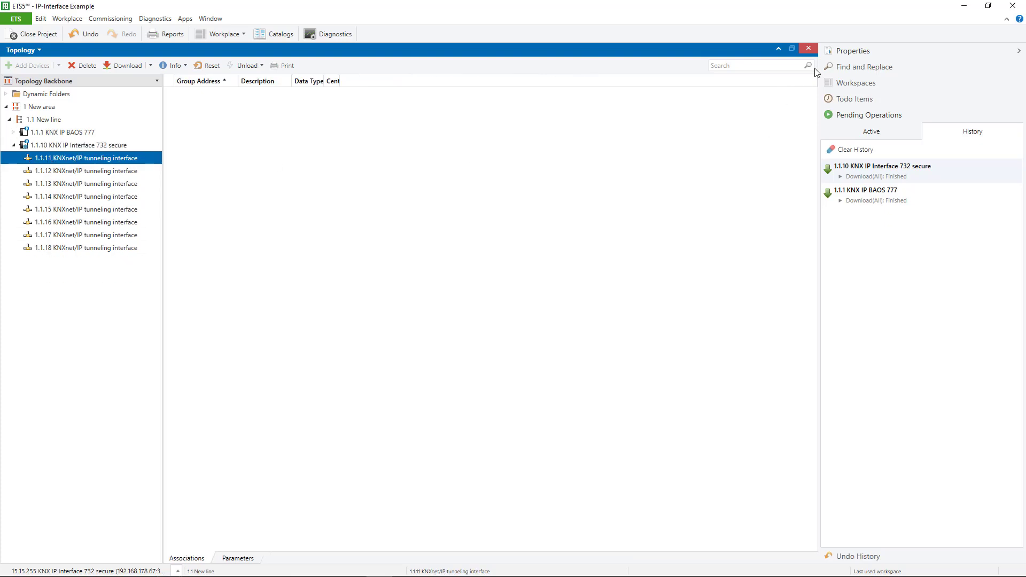
click(847, 54)
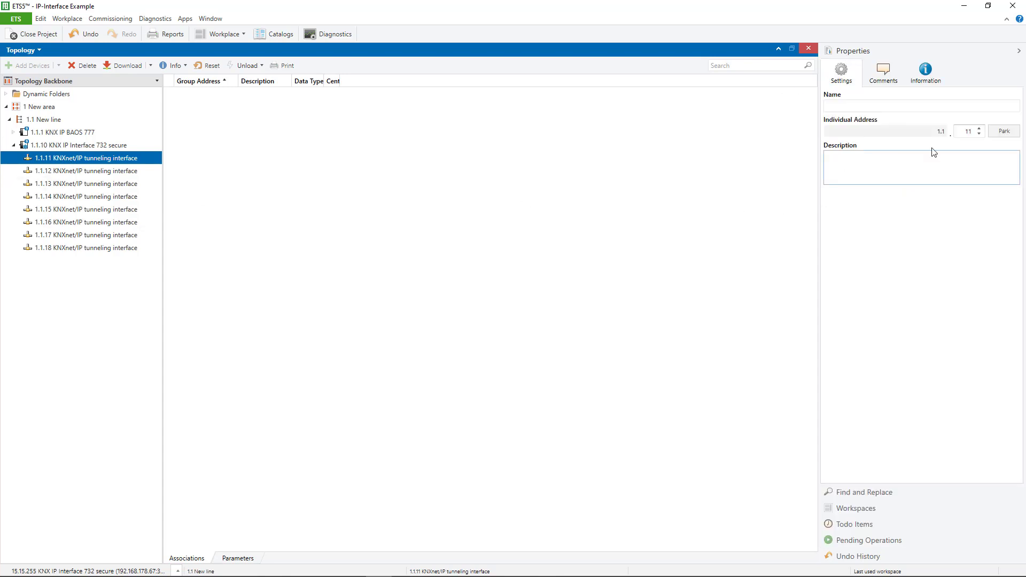
double_click(969, 132)
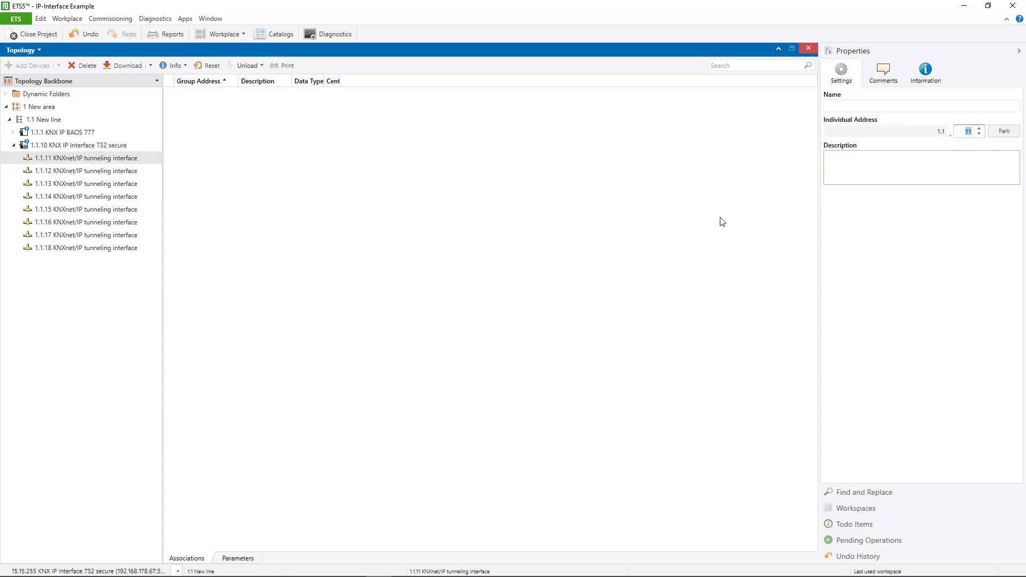
text(200)
key(Return)
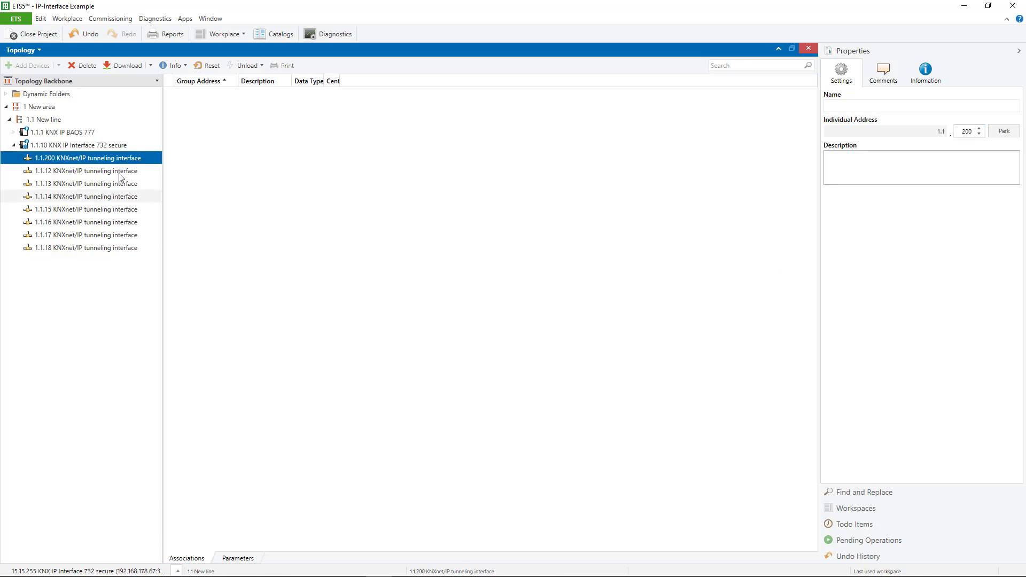
Activate Secure Tunneling for the KNX IP Interface 732 secure.
click(67, 148)
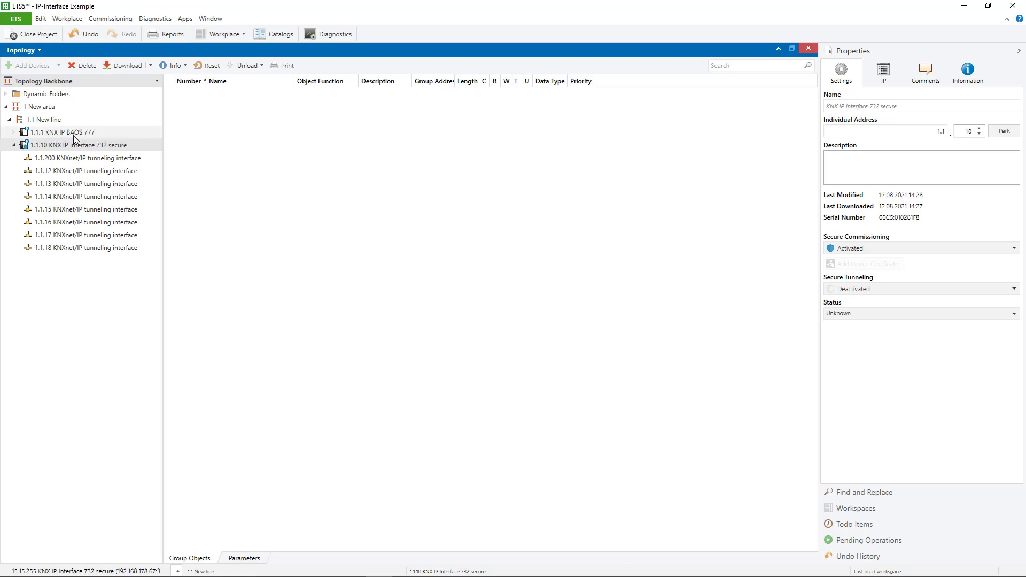
click(863, 290)
click(864, 304)
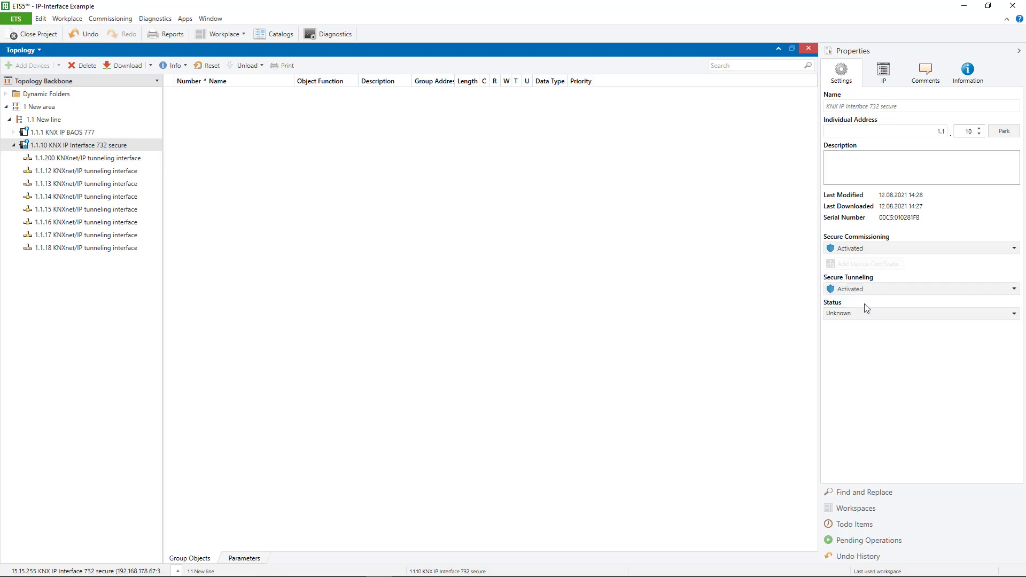
Examine the password settings of the 732 secure's individual tunneling interfaces.
click(96, 160)
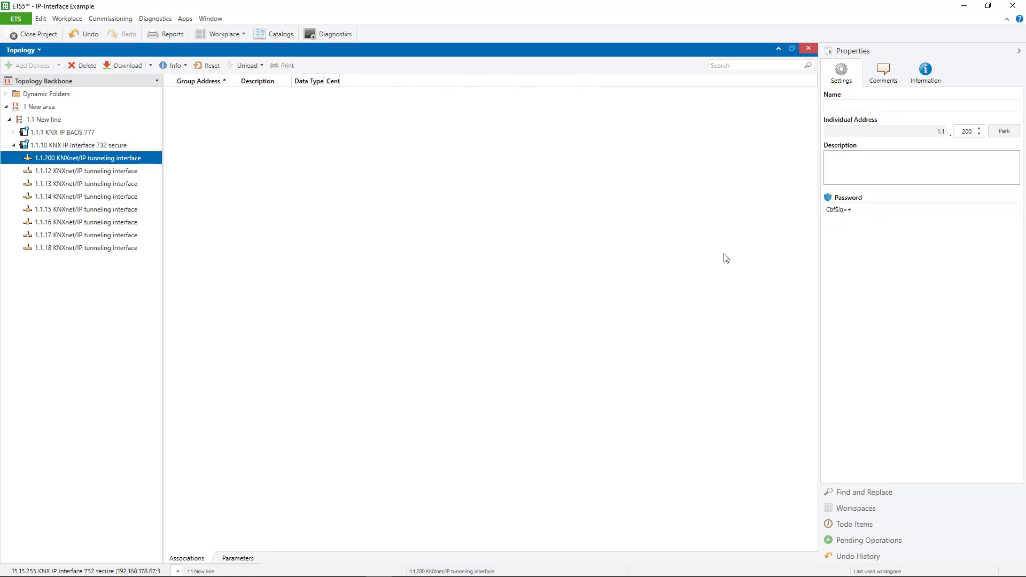
click(138, 185)
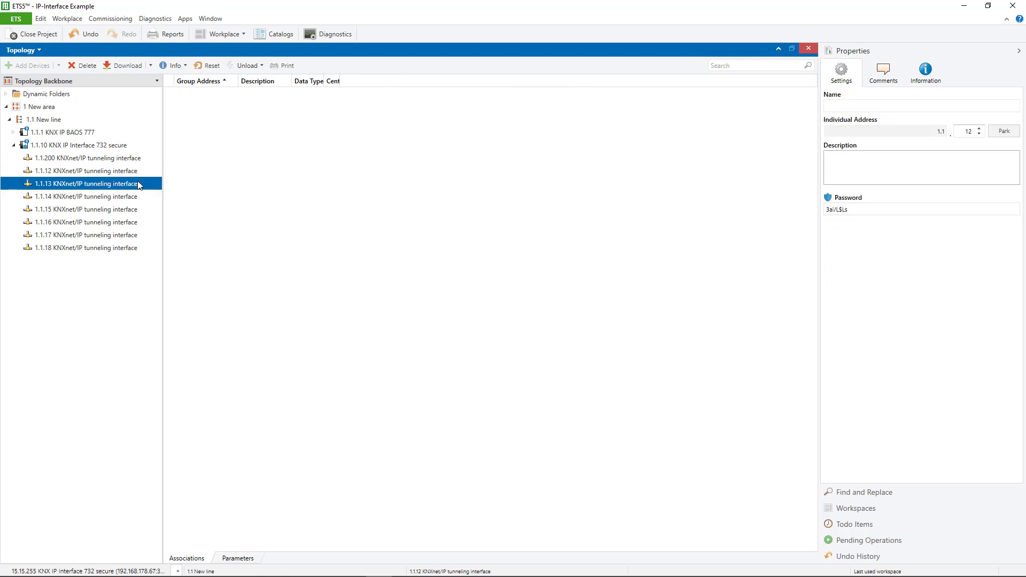
click(134, 196)
click(130, 210)
click(124, 223)
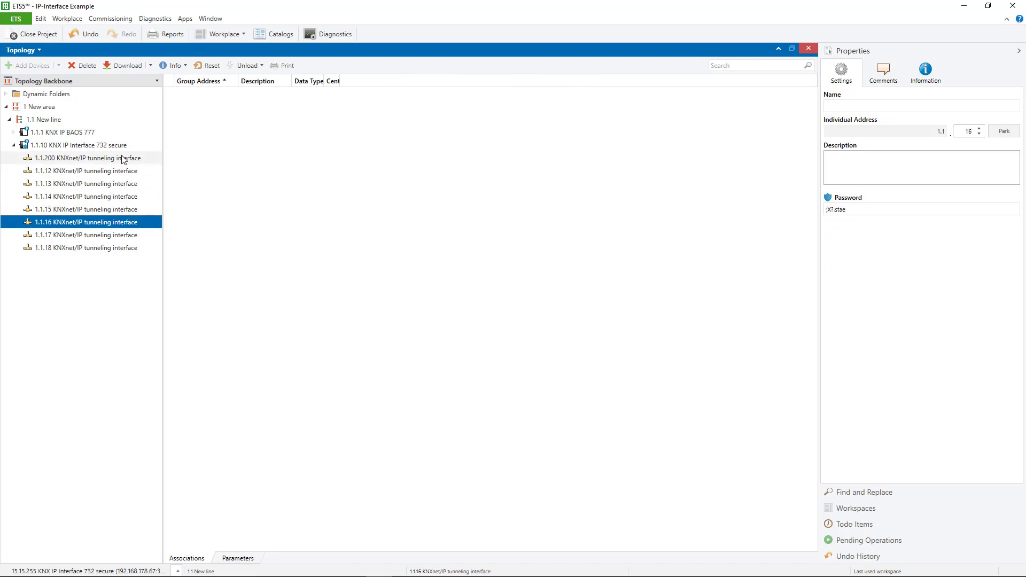
click(123, 158)
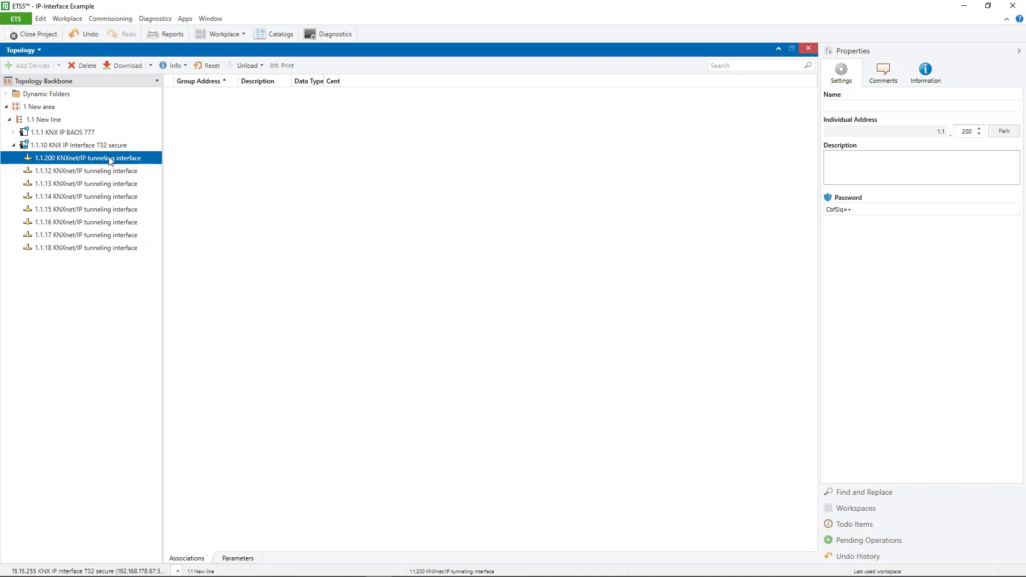
Return to the 732 secure device and view the connection options in the bus settings.
click(94, 145)
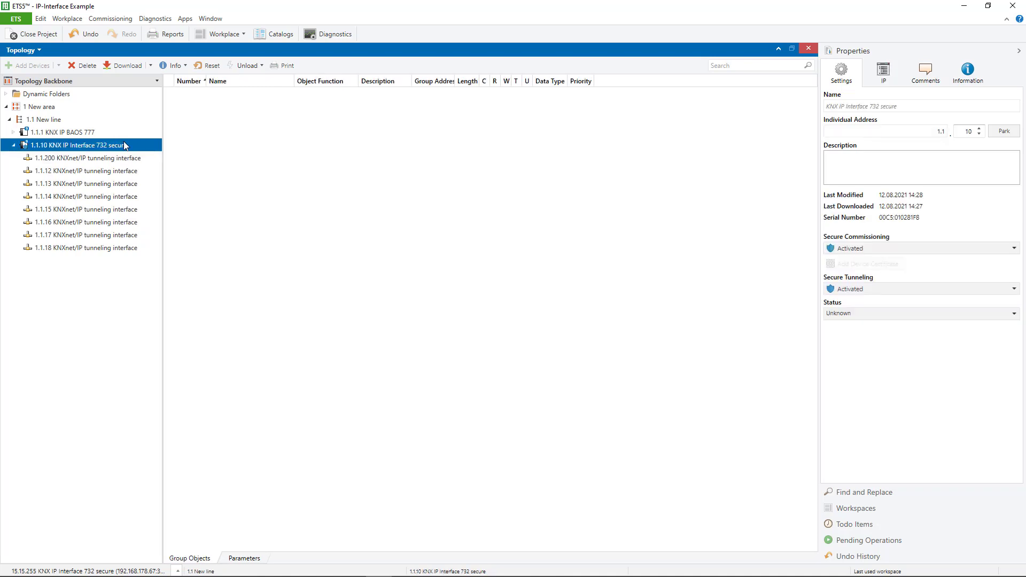
click(18, 20)
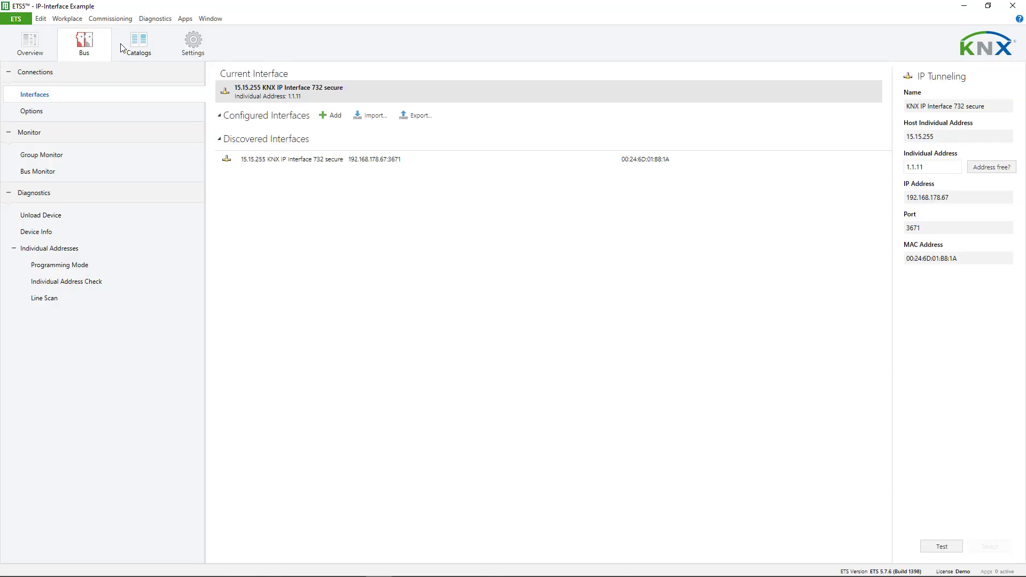
click(46, 113)
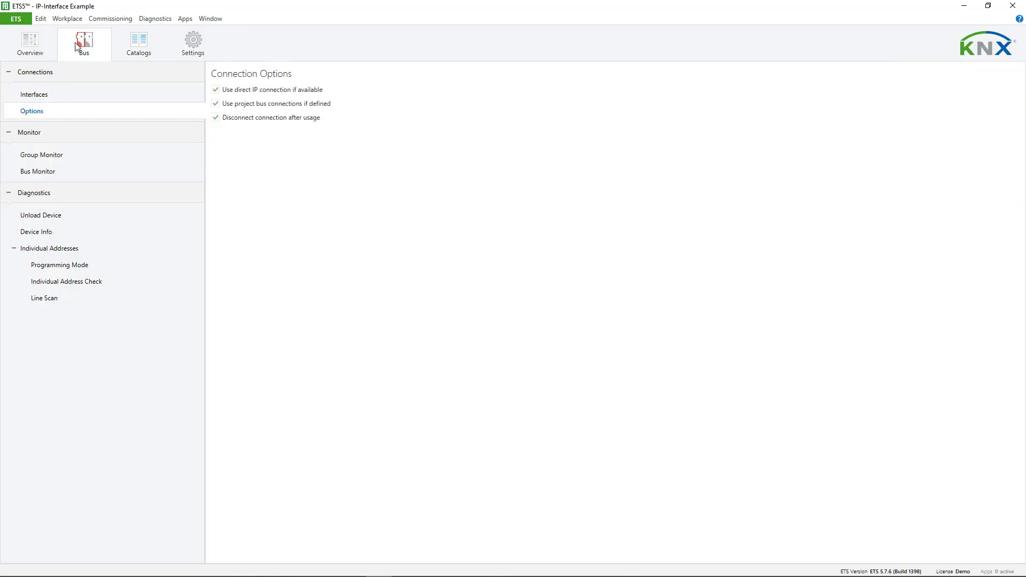